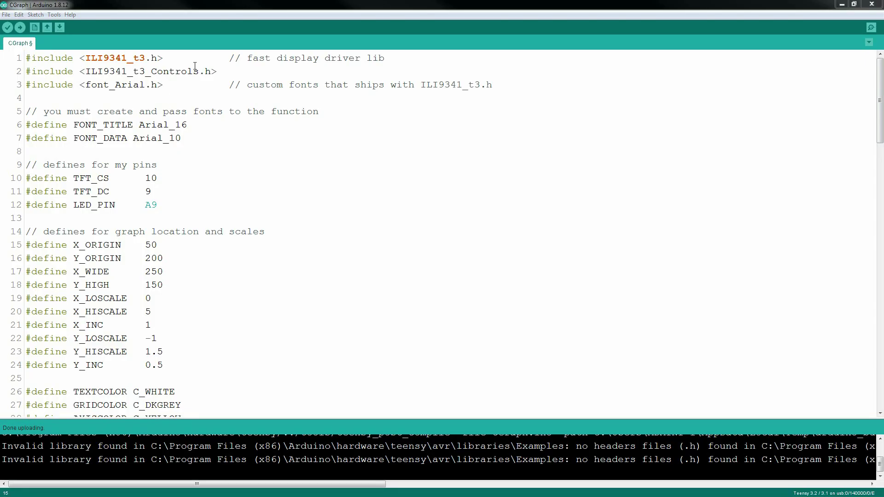
Highlight the ILI9341_t3_Controls.h, ILI9341_t3.h and font_Arial.h includes, then the two font defines
left_click_drag(218, 71, 26, 71)
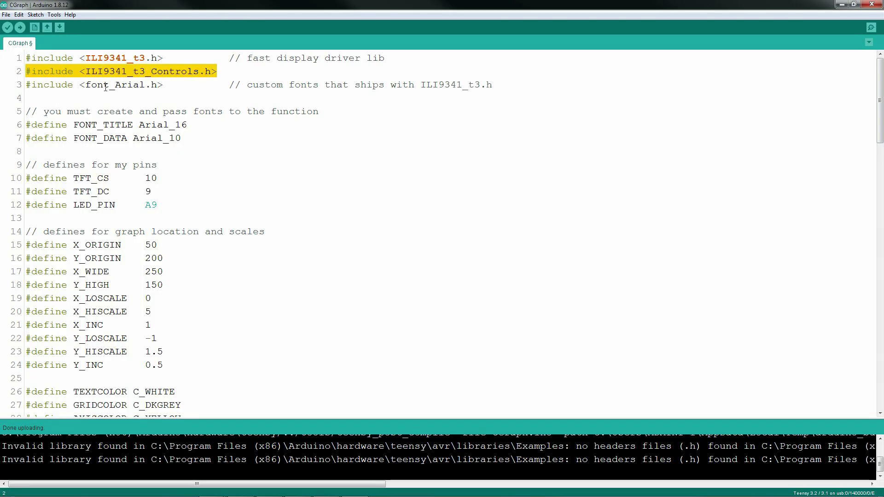
left_click_drag(160, 58, 26, 59)
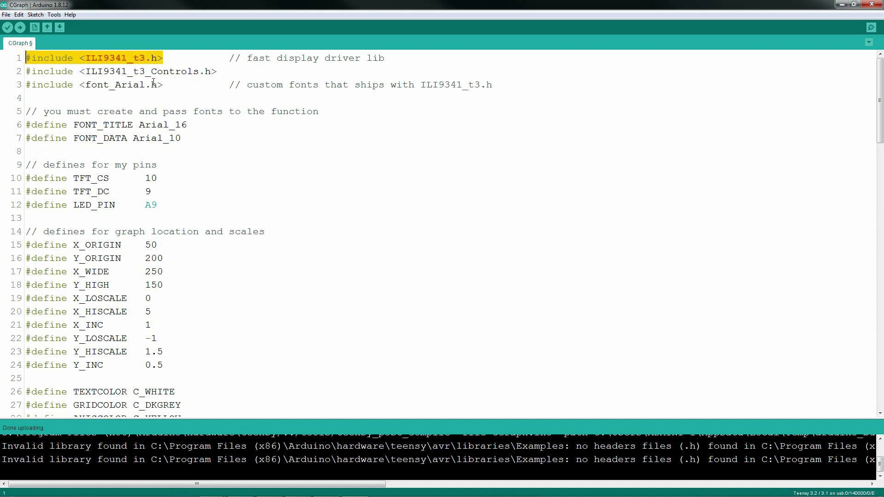
left_click_drag(165, 85, 28, 84)
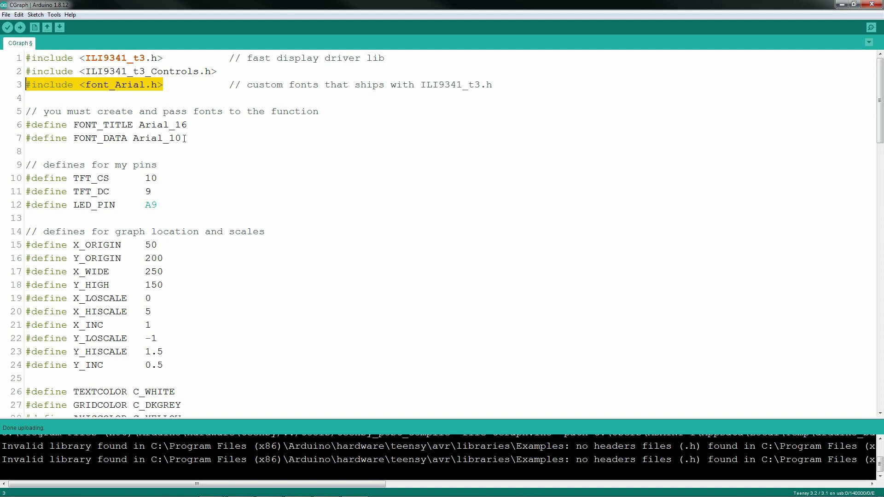
mouse_move(185, 138)
left_mouse_down()
mouse_move(62, 138)
mouse_move(25, 125)
left_mouse_up()
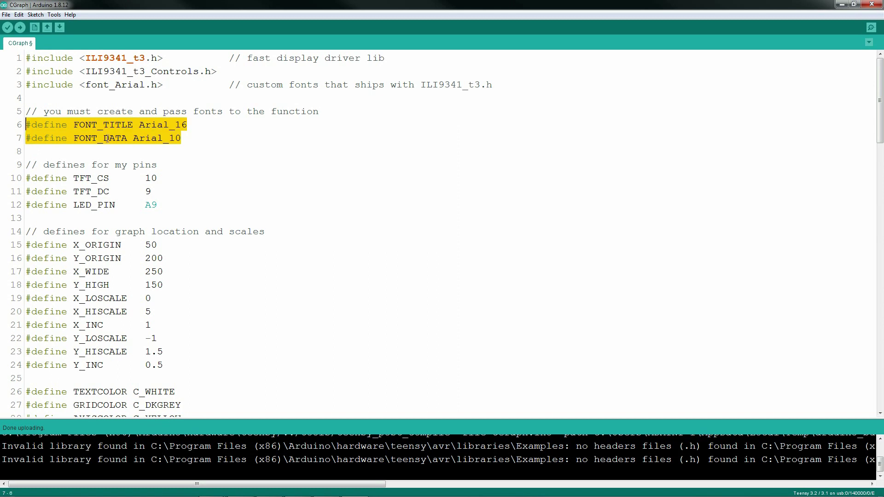
scroll(108, 138, "down", 2)
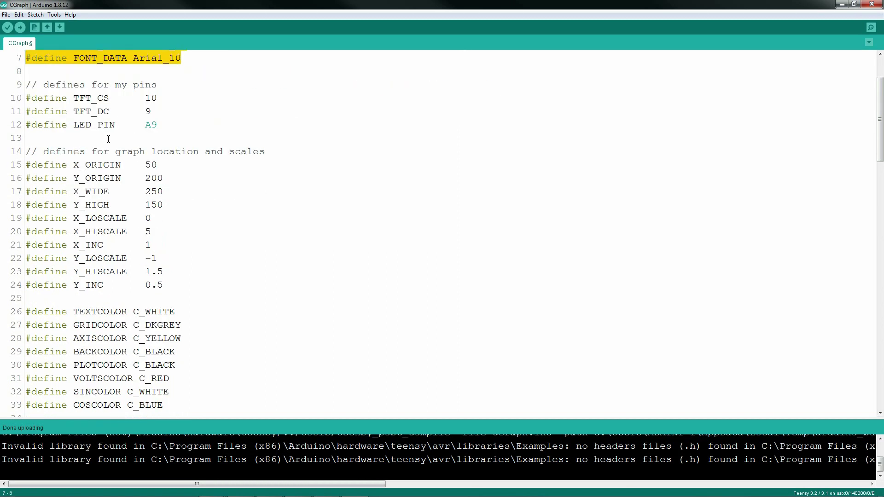
Highlight the graph location and scale defines, singling out X_WIDE, Y_HIGH and X_LOSCALE
mouse_move(163, 285)
left_mouse_down()
mouse_move(122, 283)
mouse_move(17, 232)
mouse_move(12, 171)
left_mouse_up()
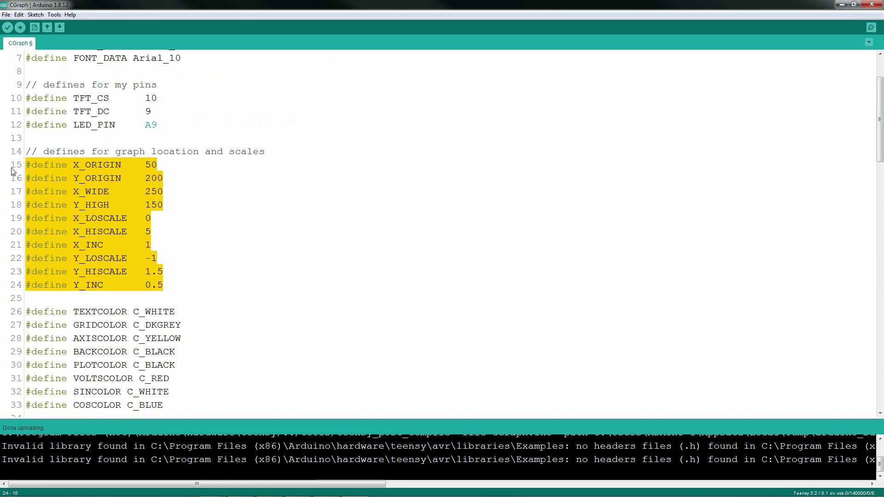
double_click(92, 178)
double_click(94, 205)
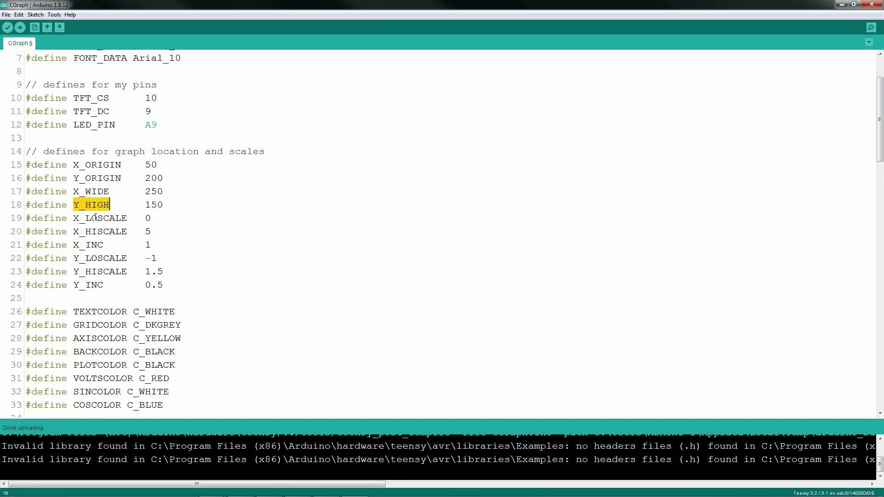
double_click(94, 217)
scroll(94, 218, "down", 3)
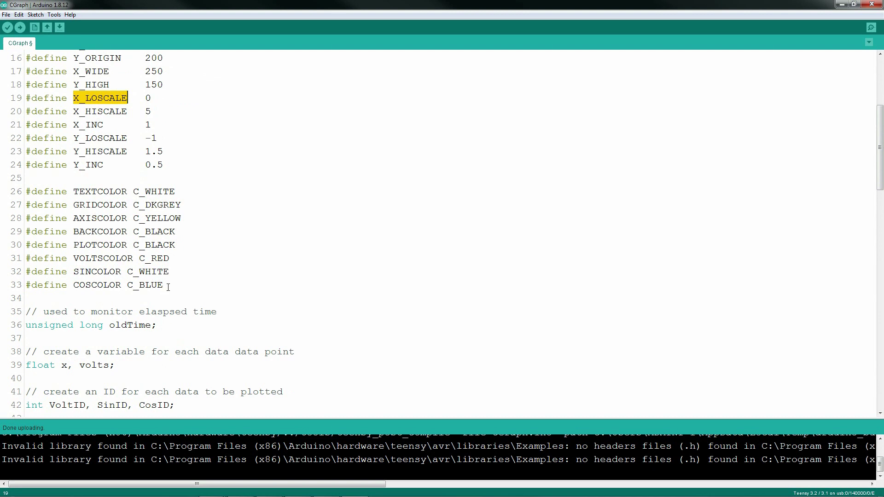
Highlight the colour defines, singling out TEXTCOLOR, GRIDCOLOR, AXISCOLOR, then the three data-series colours
mouse_move(168, 287)
left_mouse_down()
mouse_move(25, 242)
mouse_move(20, 197)
left_mouse_up()
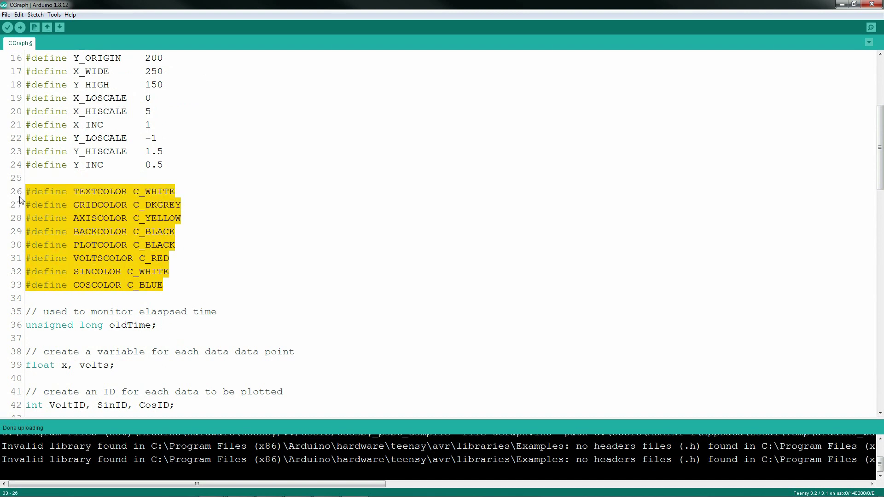
double_click(94, 191)
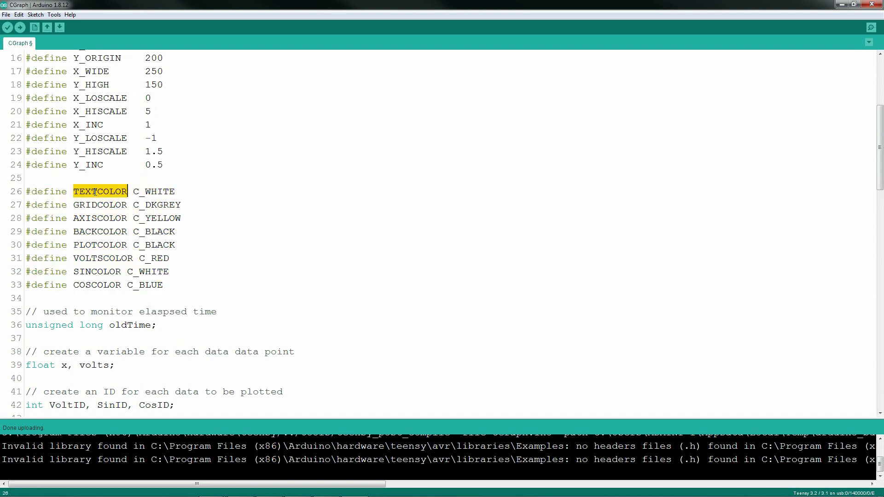
double_click(96, 202)
double_click(98, 217)
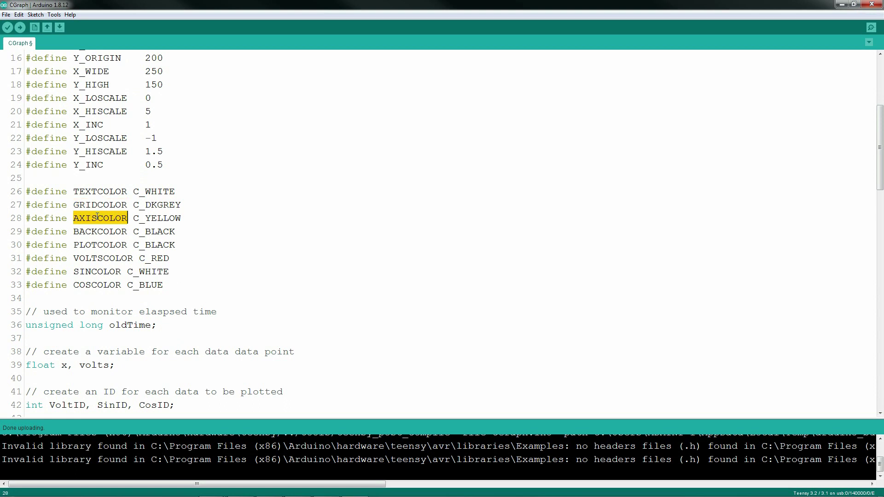
mouse_move(165, 287)
left_mouse_down()
mouse_move(24, 273)
mouse_move(22, 261)
left_mouse_up()
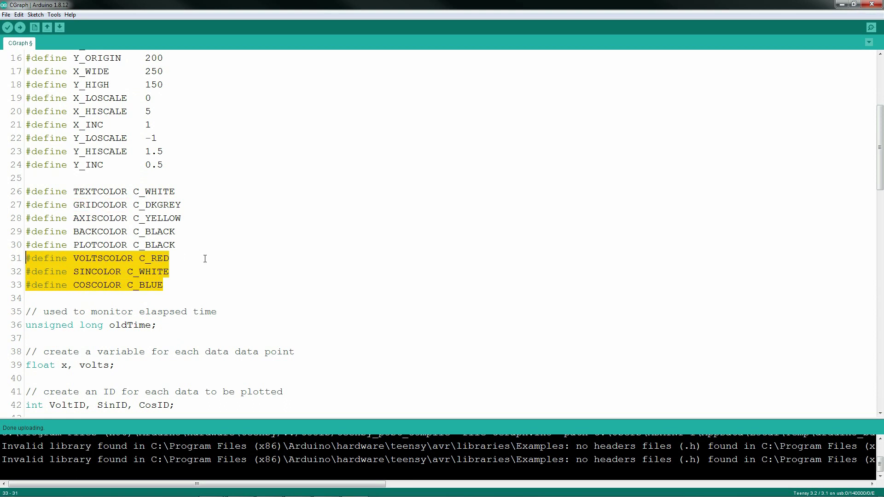
scroll(204, 258, "down", 2)
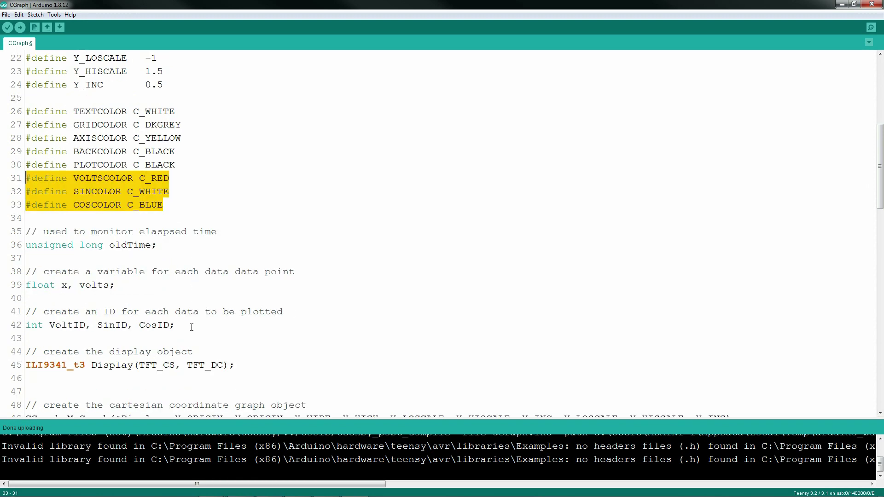
Highlight the data ID declarations, the CGraph line and its Display, X_ORIGIN, Y_ORIGIN, X_WIDE, Y_HIGH arguments
mouse_move(185, 328)
left_mouse_down()
mouse_move(58, 326)
mouse_move(36, 311)
left_mouse_up()
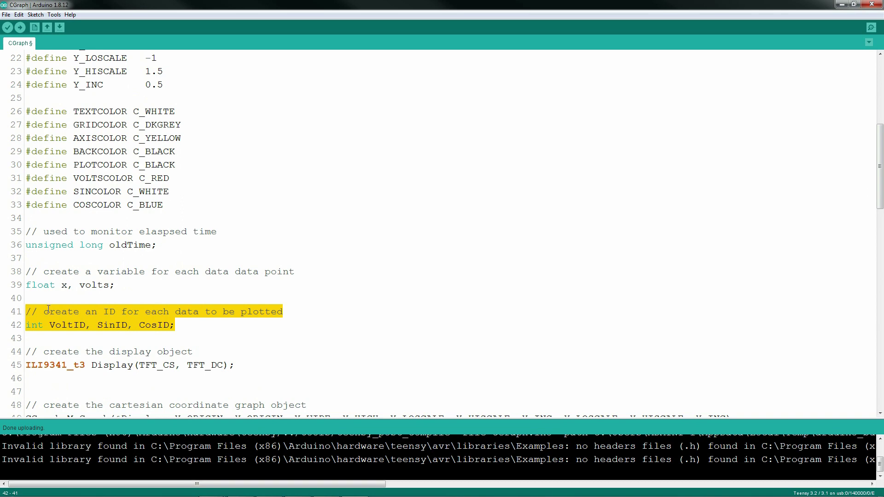
scroll(86, 310, "down", 2)
scroll(115, 299, "down", 2)
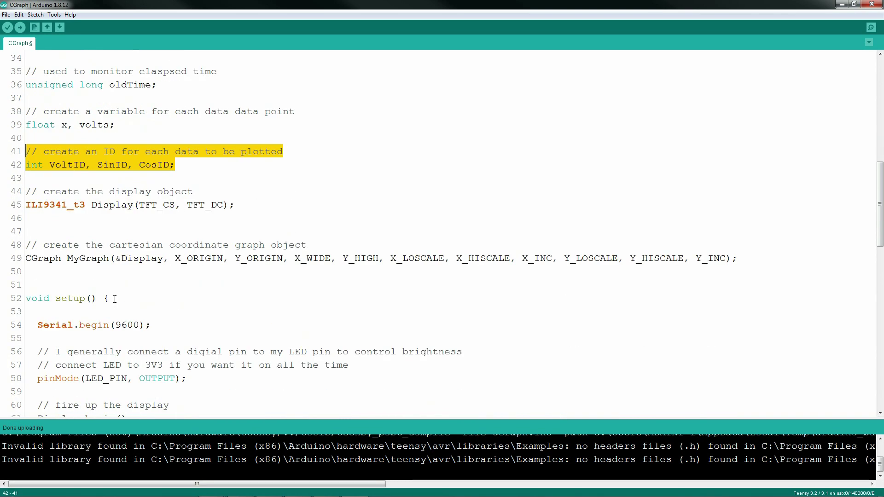
triple_click(47, 259)
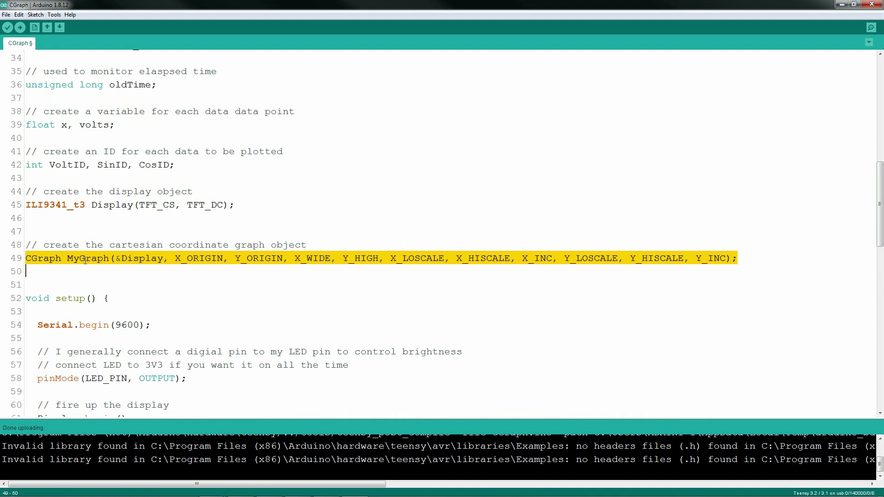
double_click(135, 259)
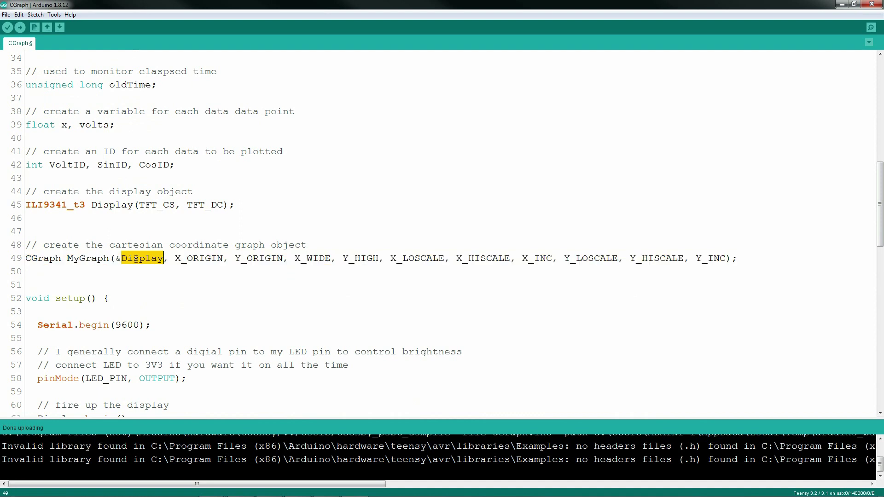
double_click(195, 259)
double_click(256, 259)
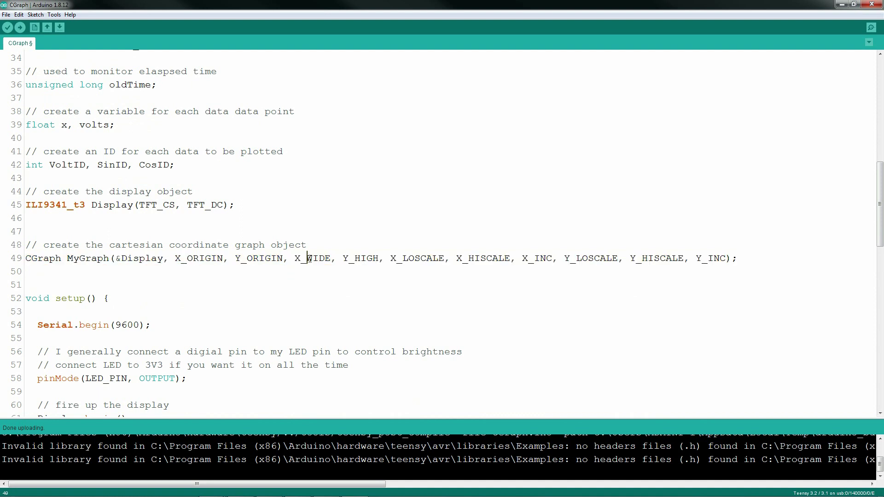
double_click(309, 258)
double_click(367, 259)
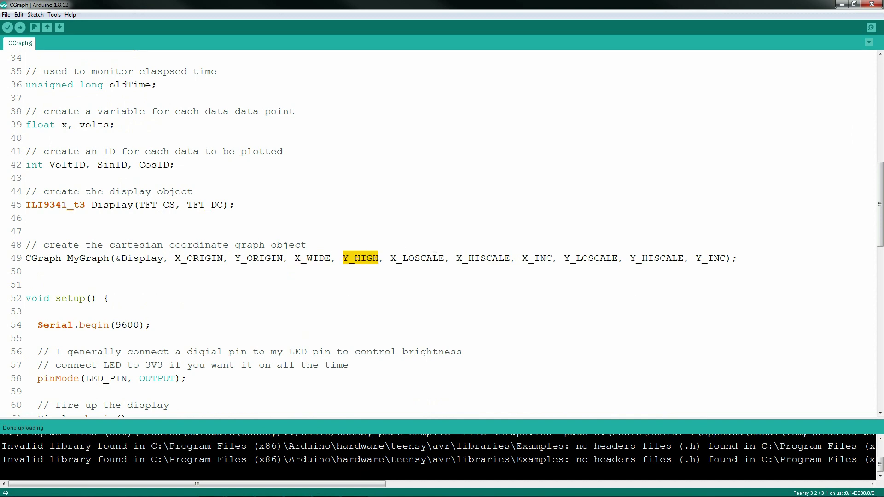
scroll(434, 257, "down", 5)
triple_click(57, 299)
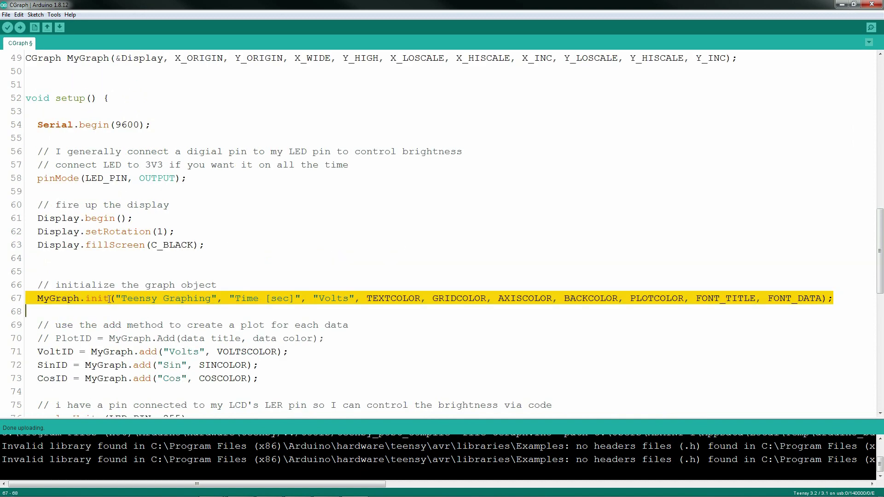
left_click(139, 299)
left_click_drag(115, 298, 349, 299)
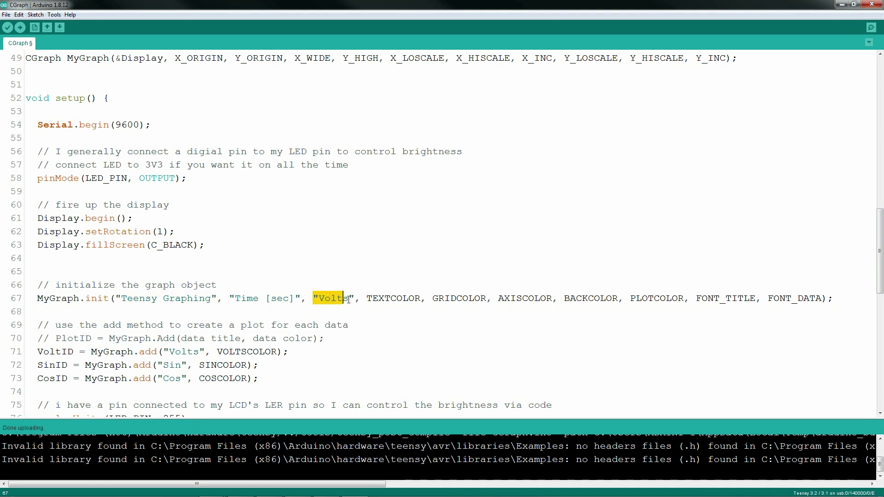
double_click(391, 299)
double_click(449, 298)
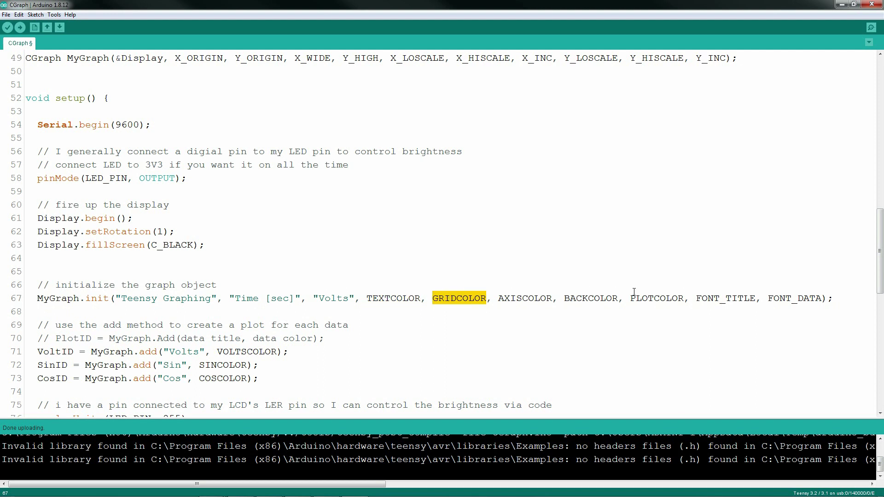
left_click(693, 299)
double_click(706, 299)
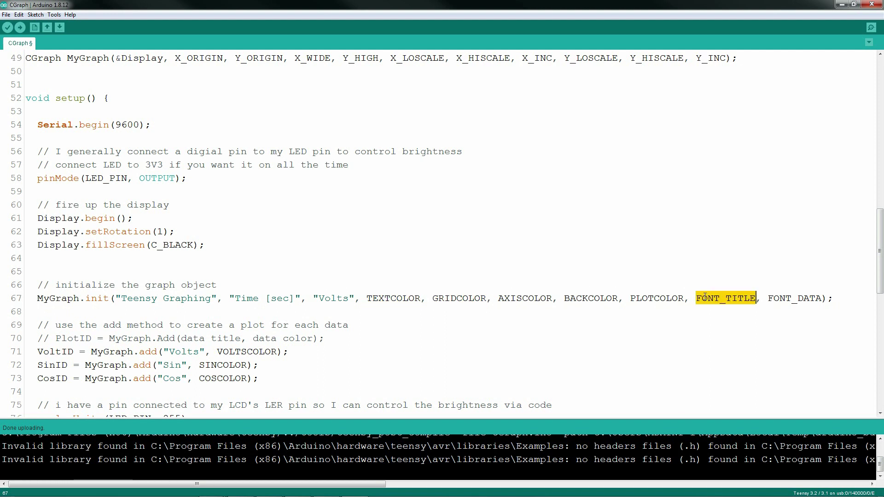
double_click(781, 298)
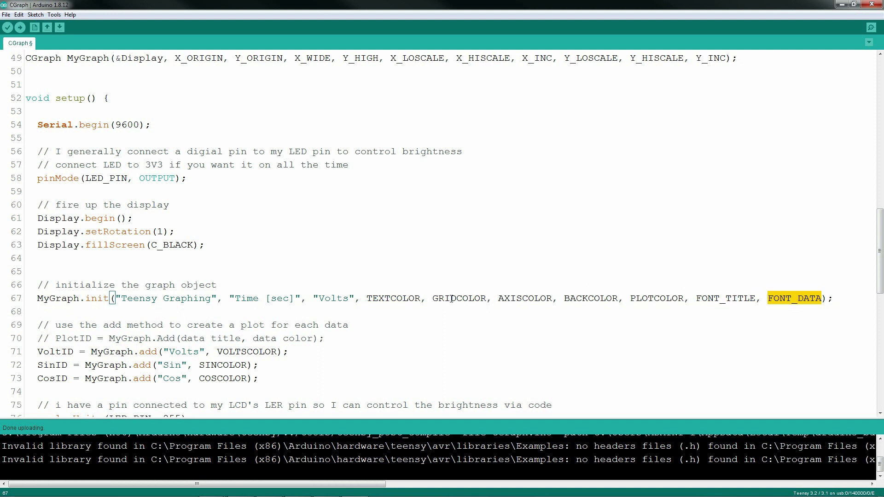
scroll(112, 259, "down", 1)
scroll(263, 306, "down", 1)
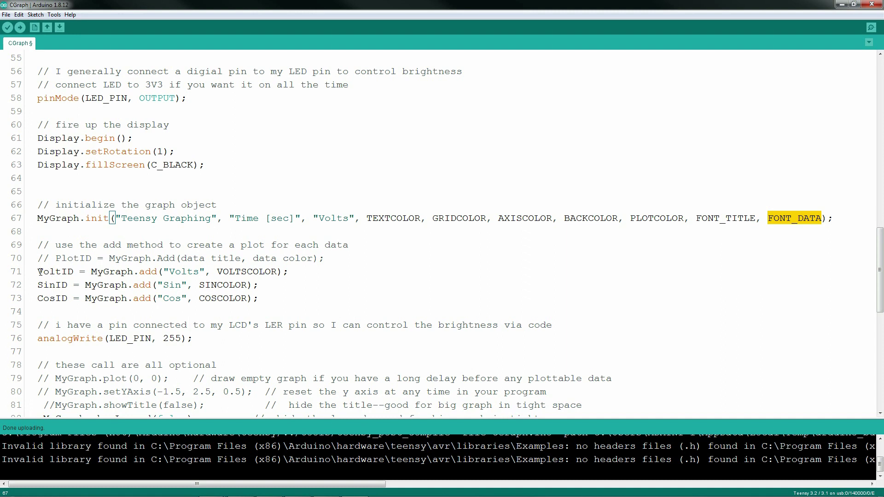
left_click_drag(38, 271, 309, 272)
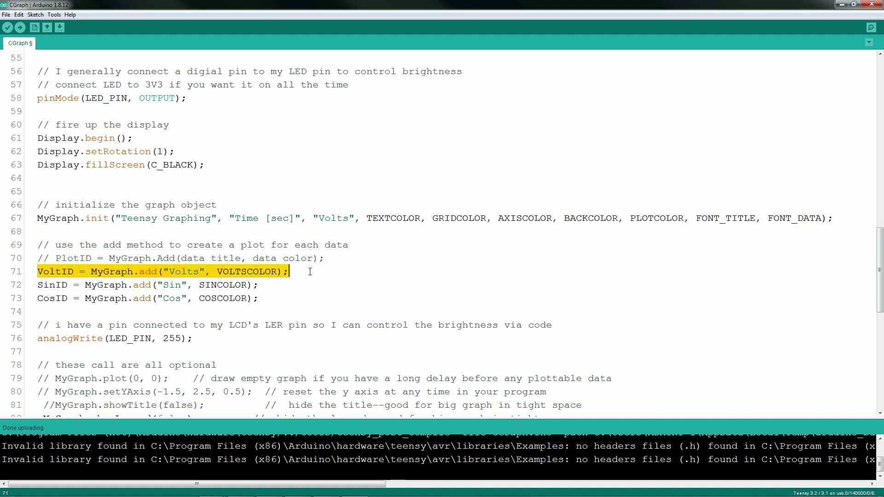
double_click(184, 273)
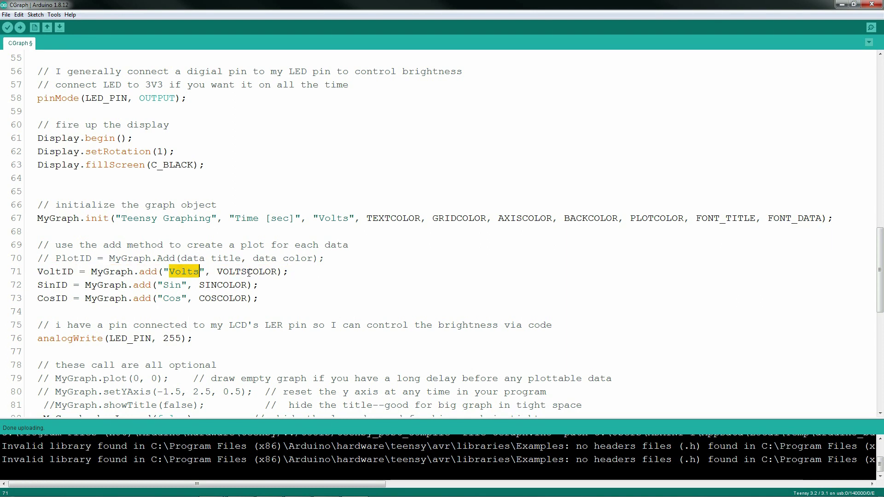
double_click(249, 274)
double_click(53, 272)
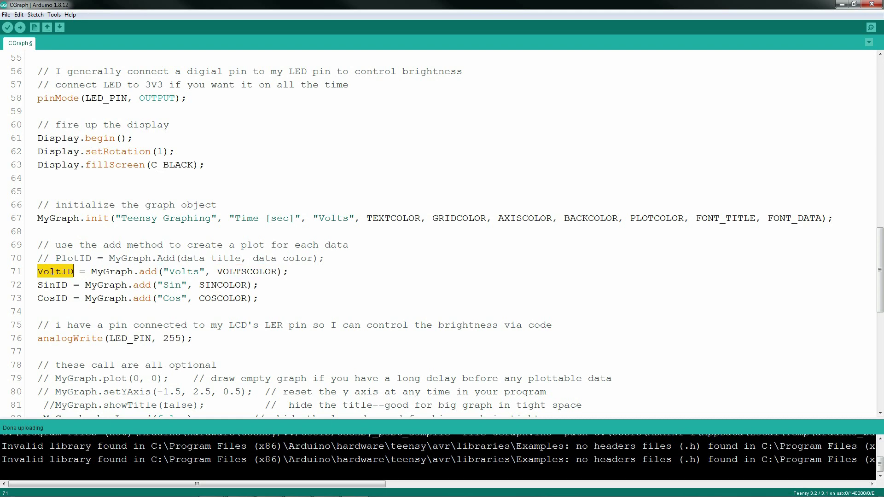
scroll(53, 272, "down", 3)
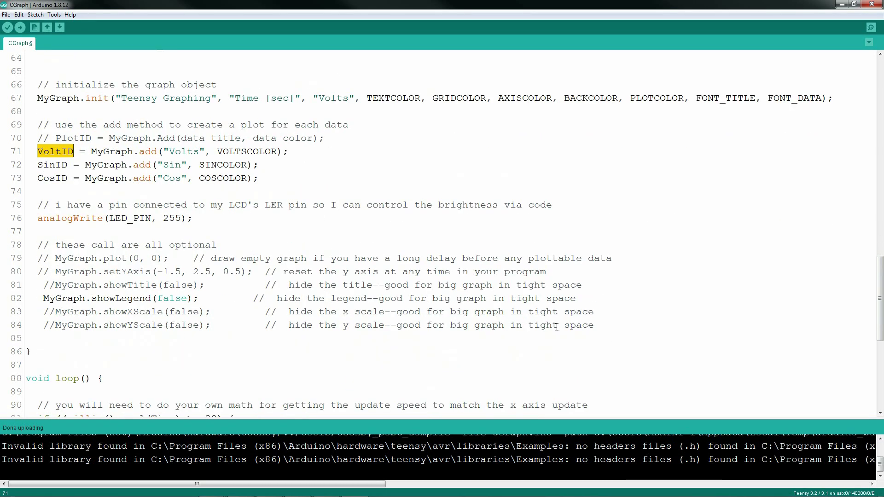
mouse_move(594, 325)
left_mouse_down()
mouse_move(37, 279)
mouse_move(28, 246)
left_mouse_up()
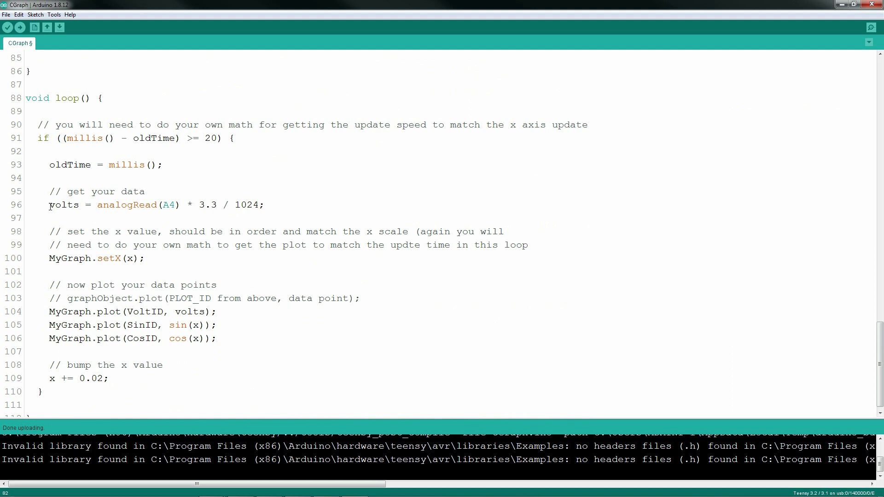
left_click_drag(49, 206, 266, 206)
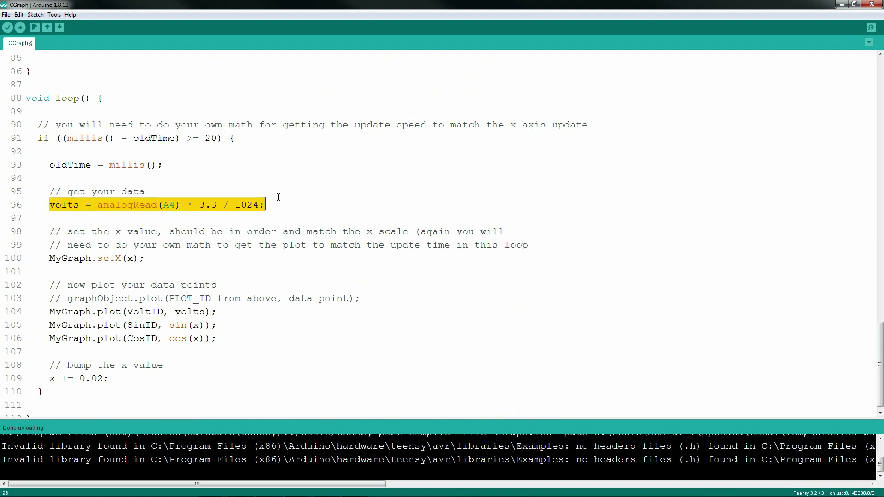
left_click_drag(49, 258, 142, 258)
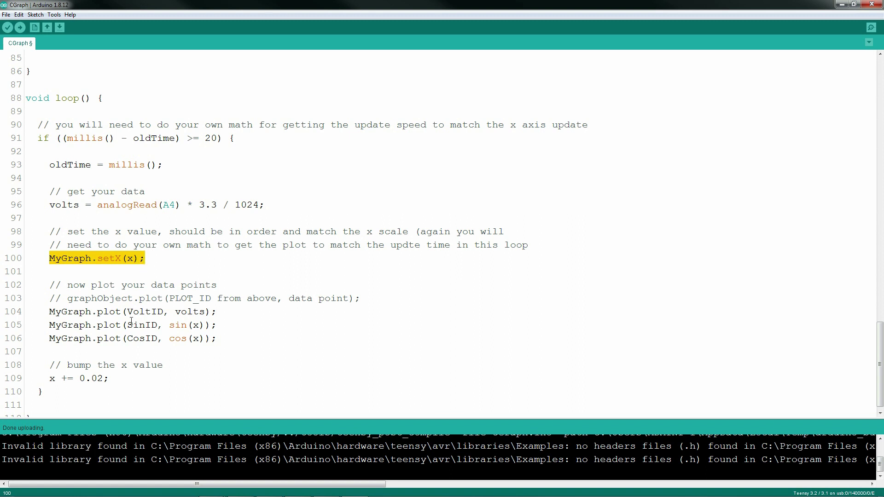
left_click_drag(50, 313, 221, 338)
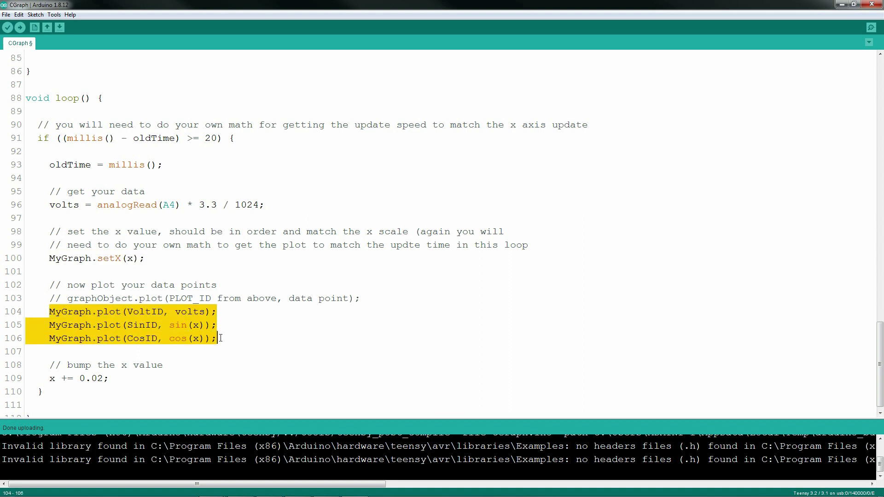
double_click(148, 311)
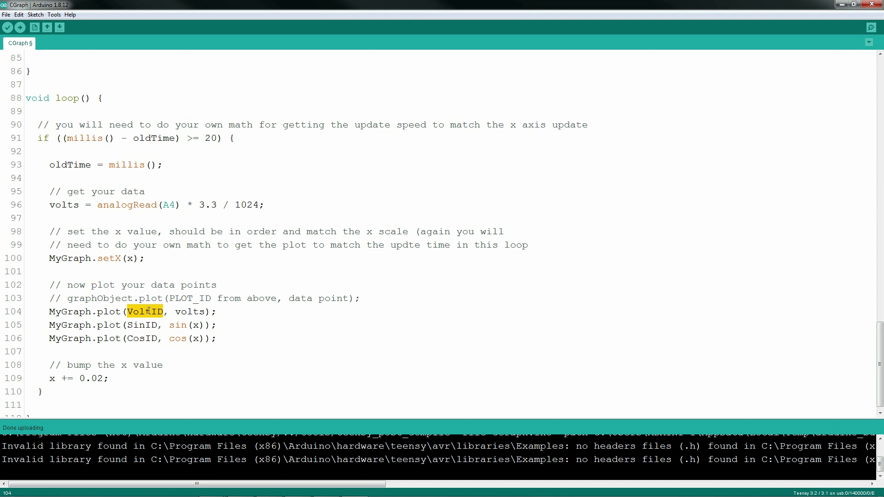
double_click(186, 311)
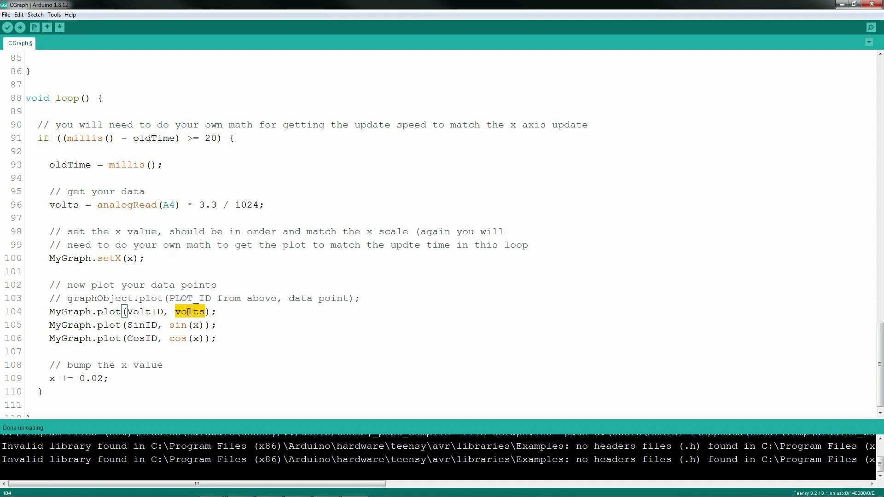
double_click(142, 324)
left_click_drag(169, 324, 200, 325)
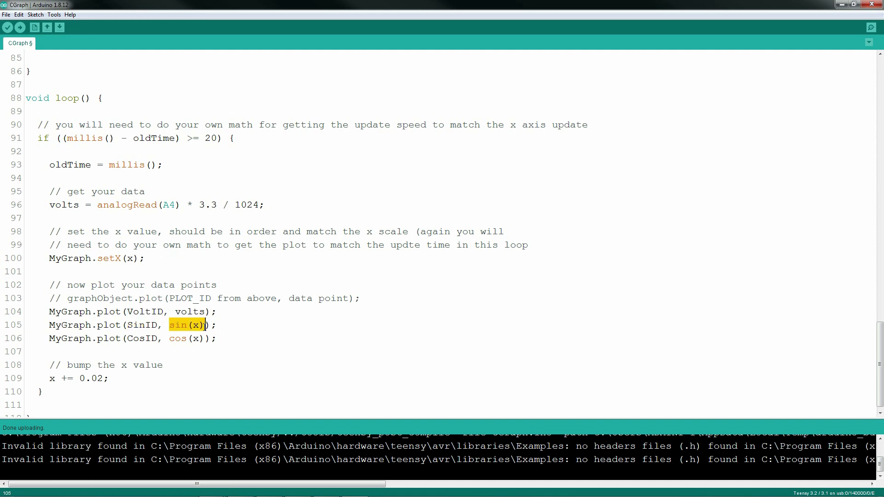
left_click_drag(52, 379, 115, 378)
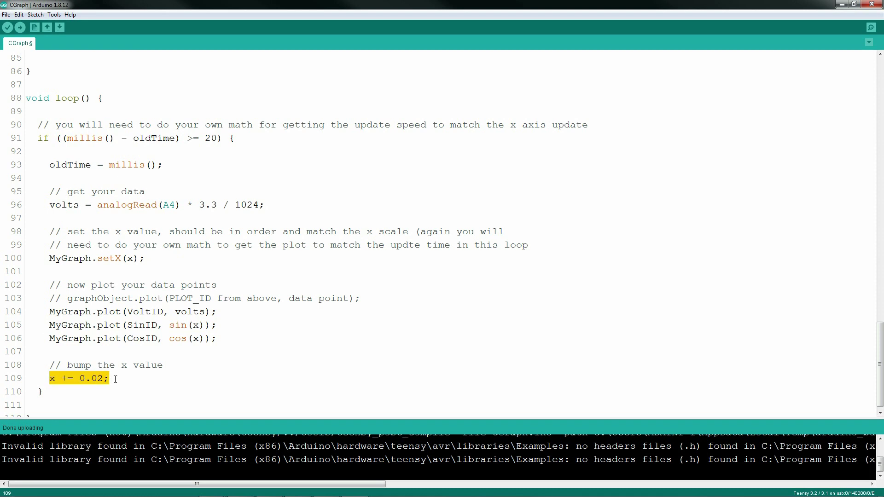
double_click(211, 138)
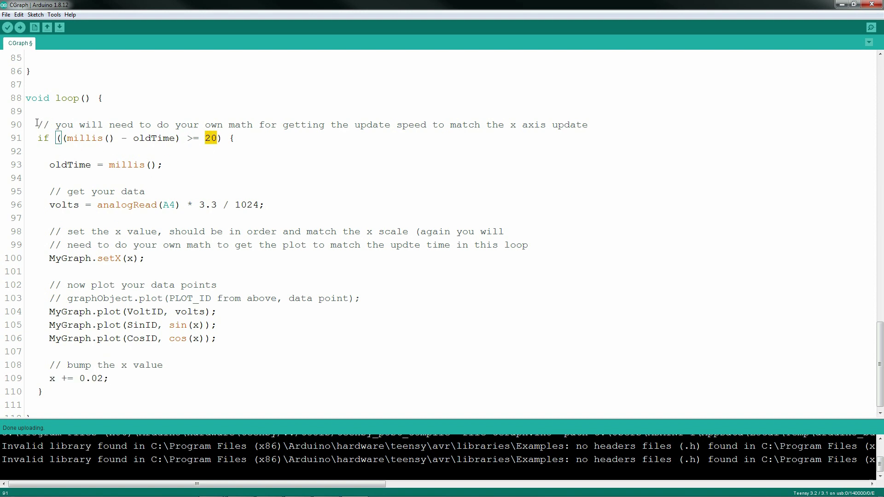
left_click_drag(37, 124, 588, 124)
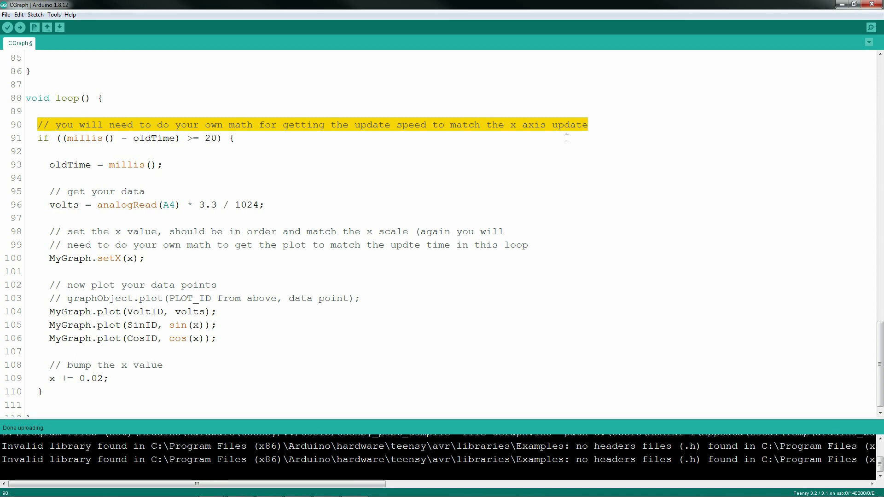